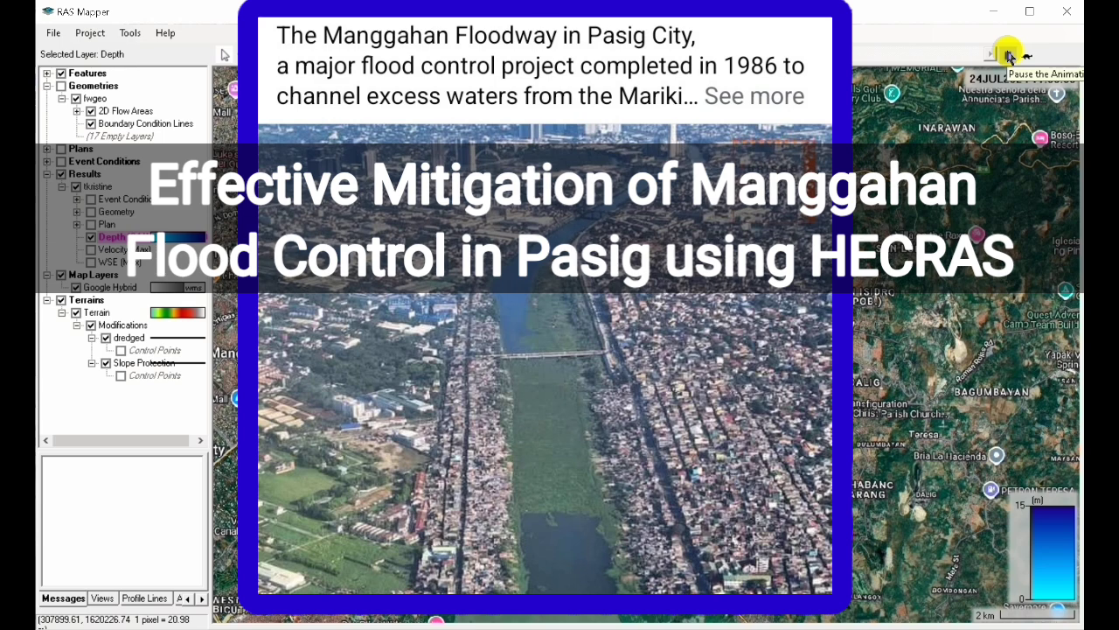
Play the flood depth animation through the simulation period.
left_click(1010, 56)
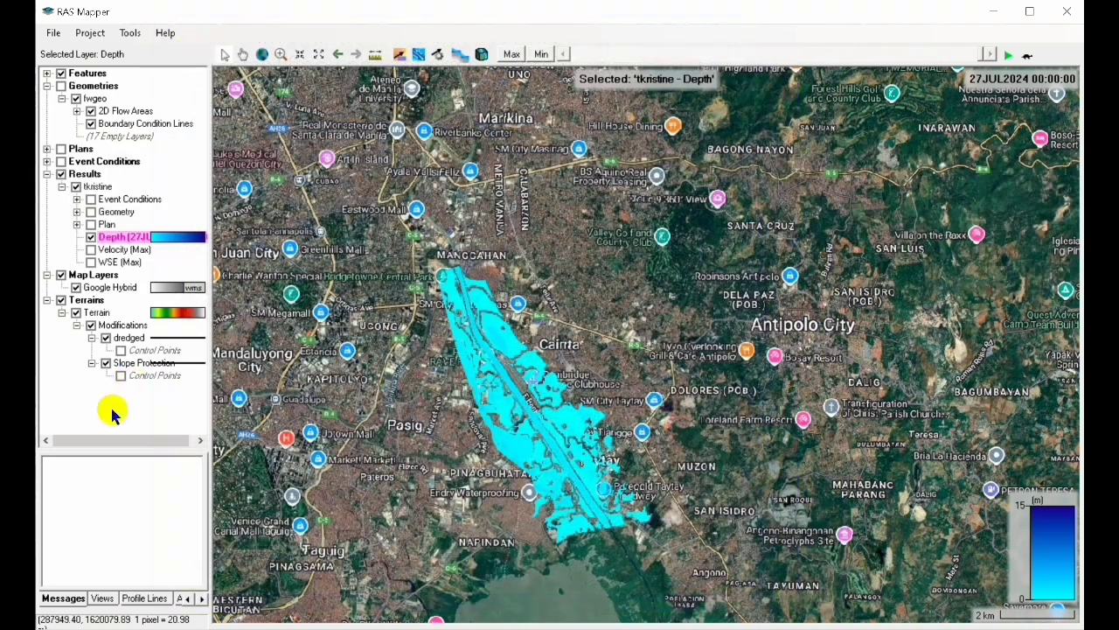
Start editing the dredged terrain modification and open its ground line settings.
left_click(127, 337)
right_click(127, 337)
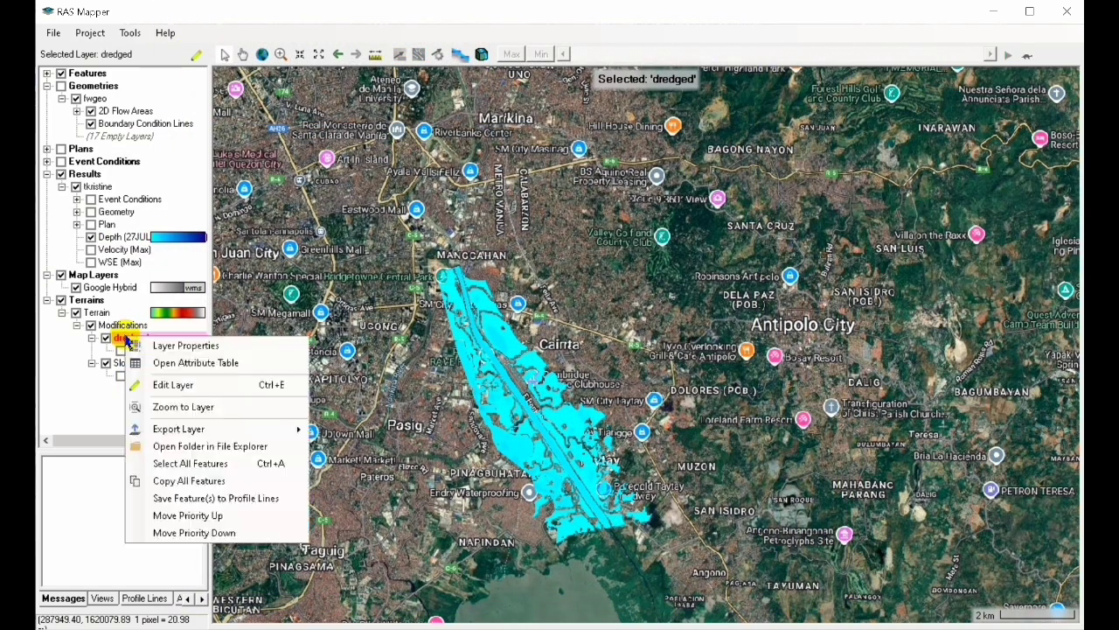
left_click(166, 384)
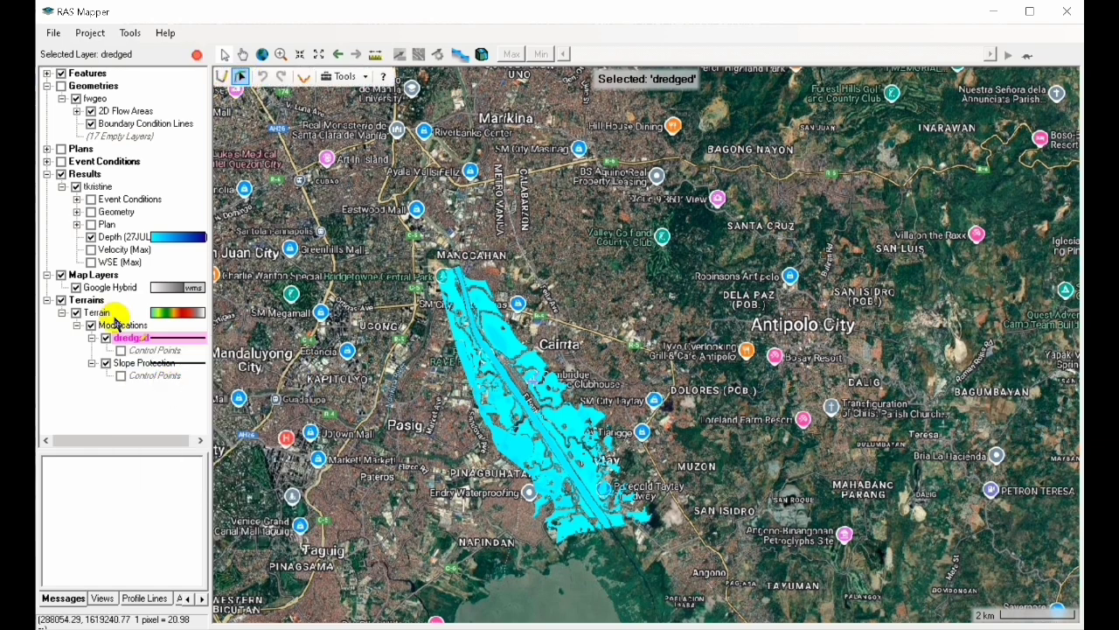
right_click(125, 341)
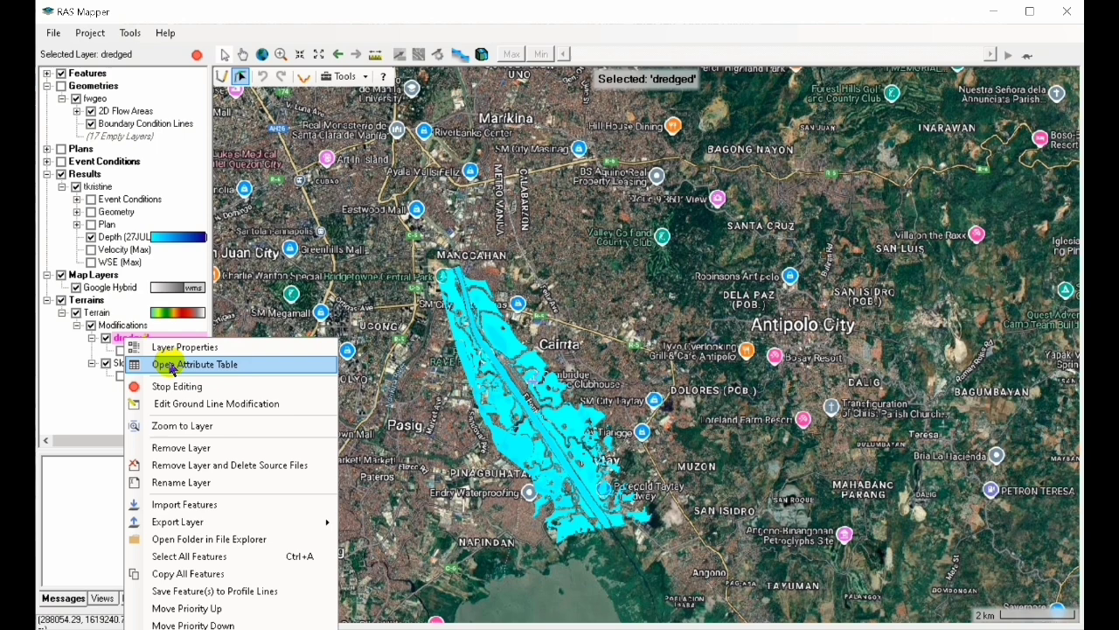
left_click(203, 402)
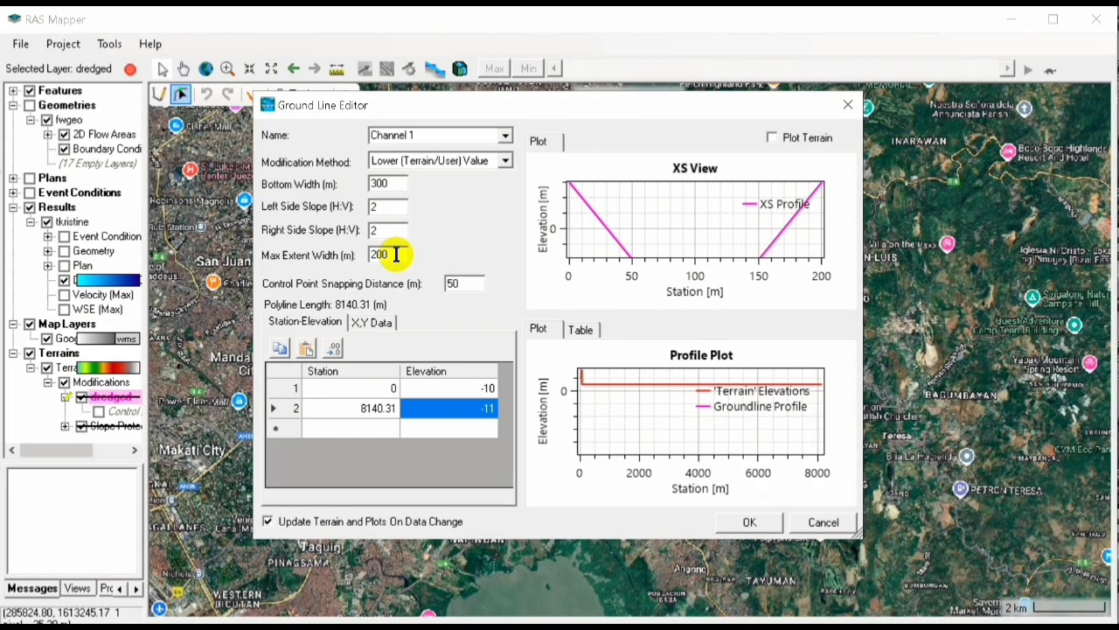
Set the Channel 1 max extent width to 500 m and apply the ground line settings.
left_click(419, 261)
left_click_drag(395, 254, 325, 251)
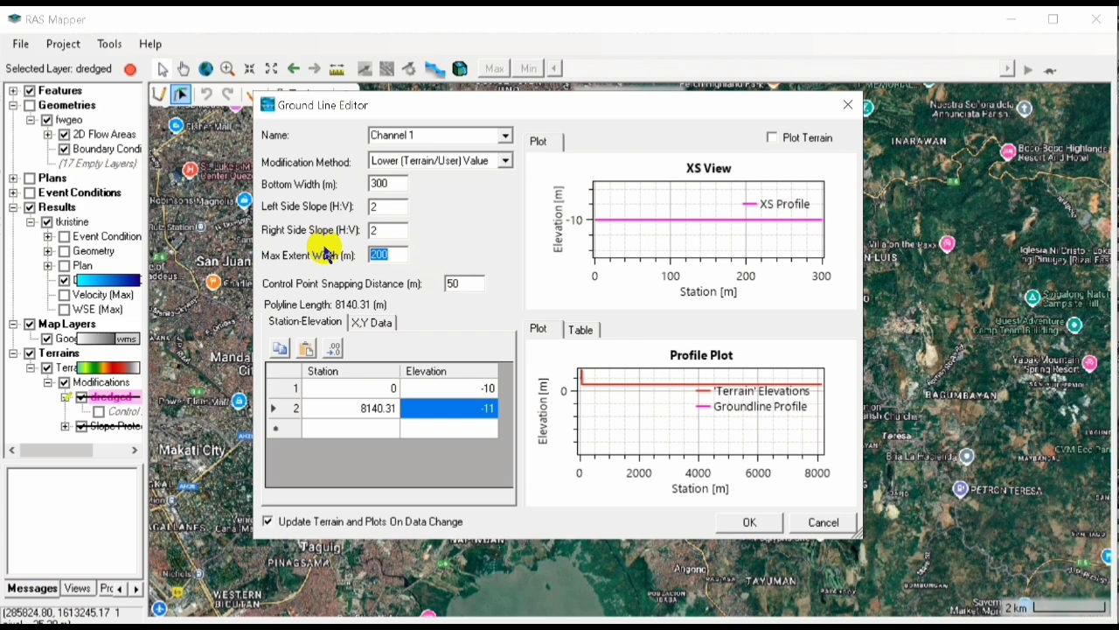
type("500")
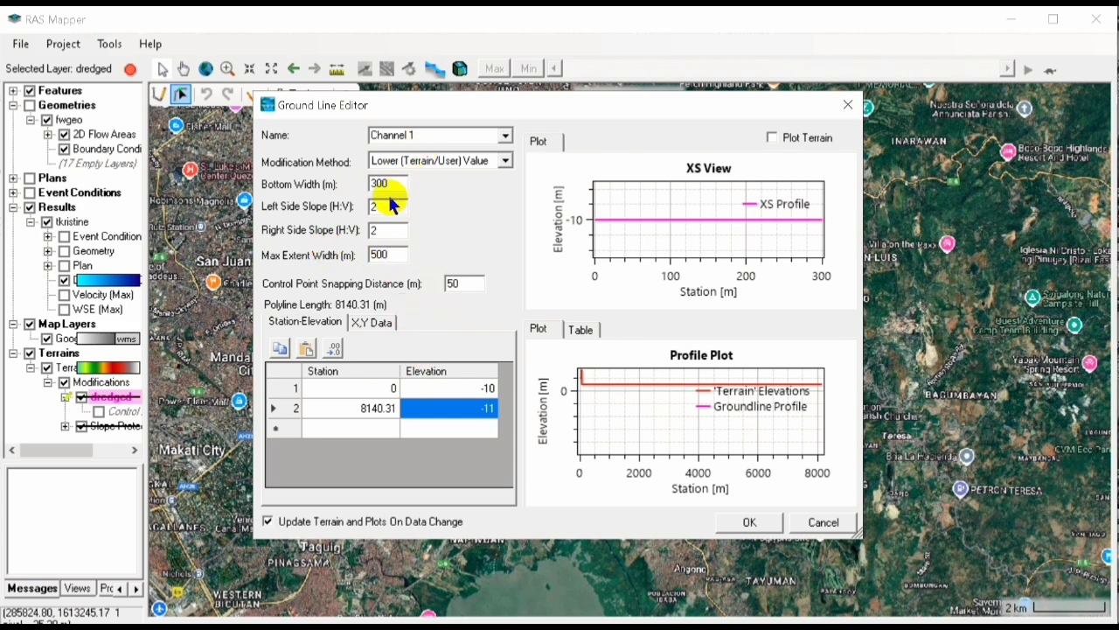
double_click(391, 204)
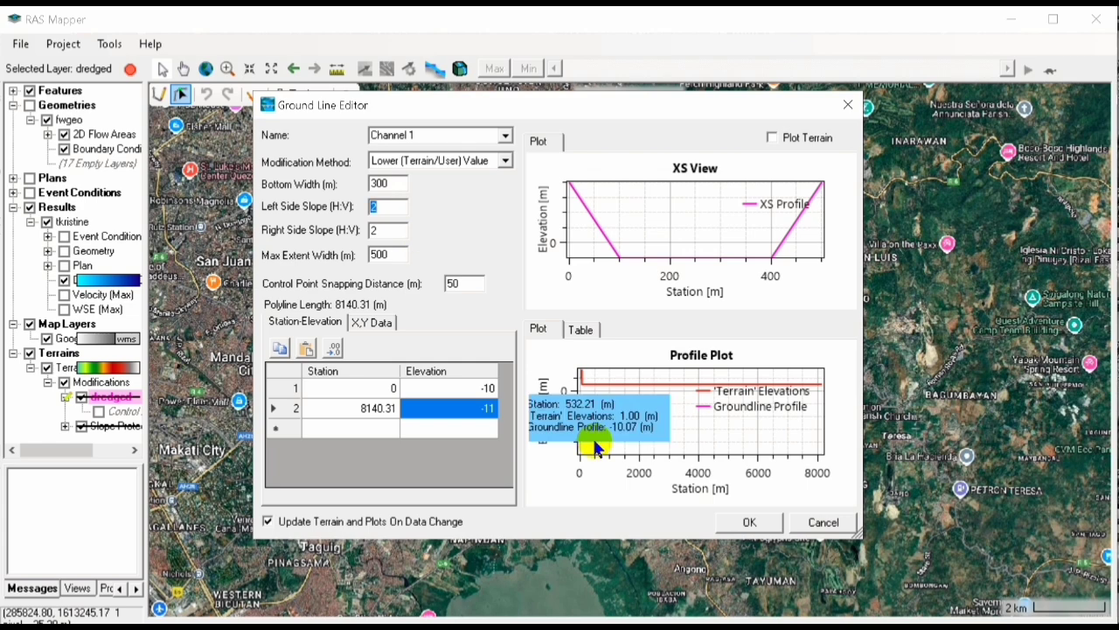
left_click(750, 523)
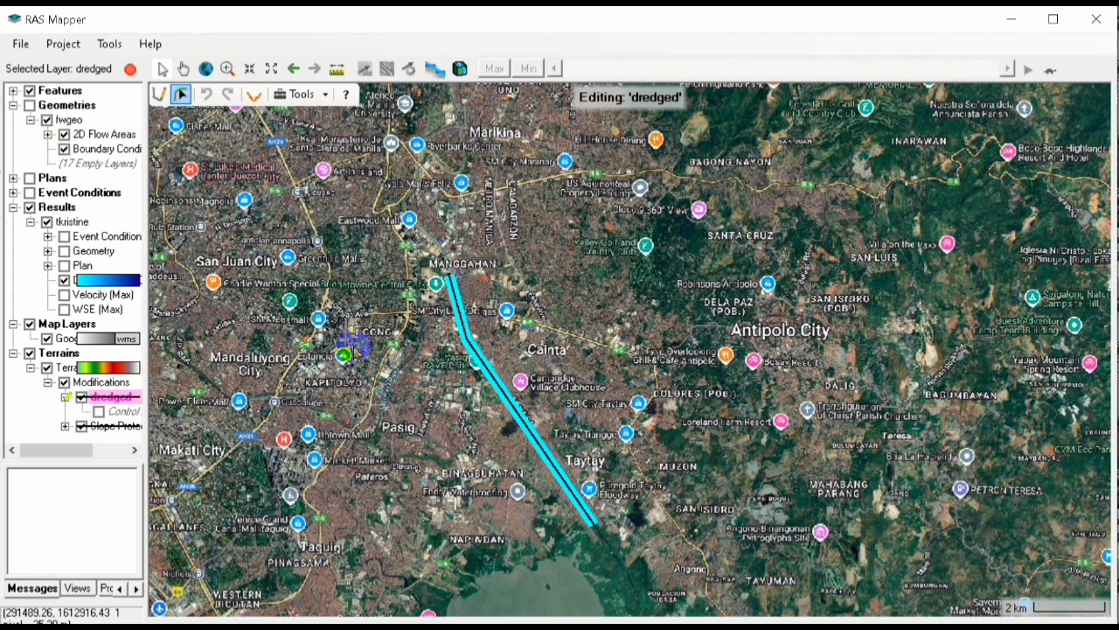
Hide the results on the map and open the ground line settings of the Slope Protection modification.
left_click(29, 207)
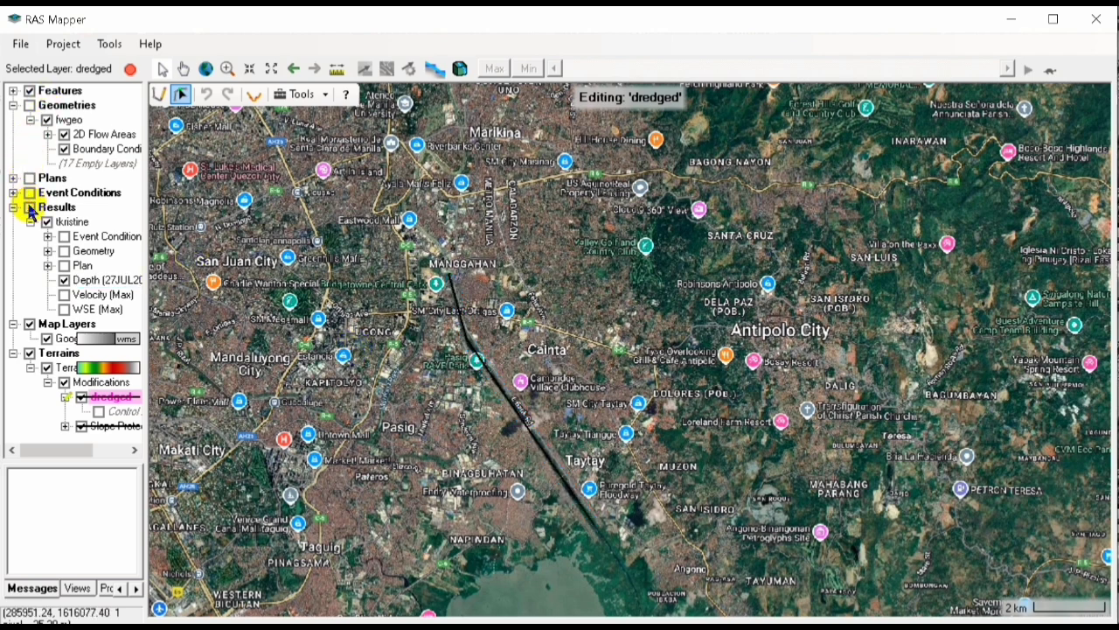
left_click(96, 426)
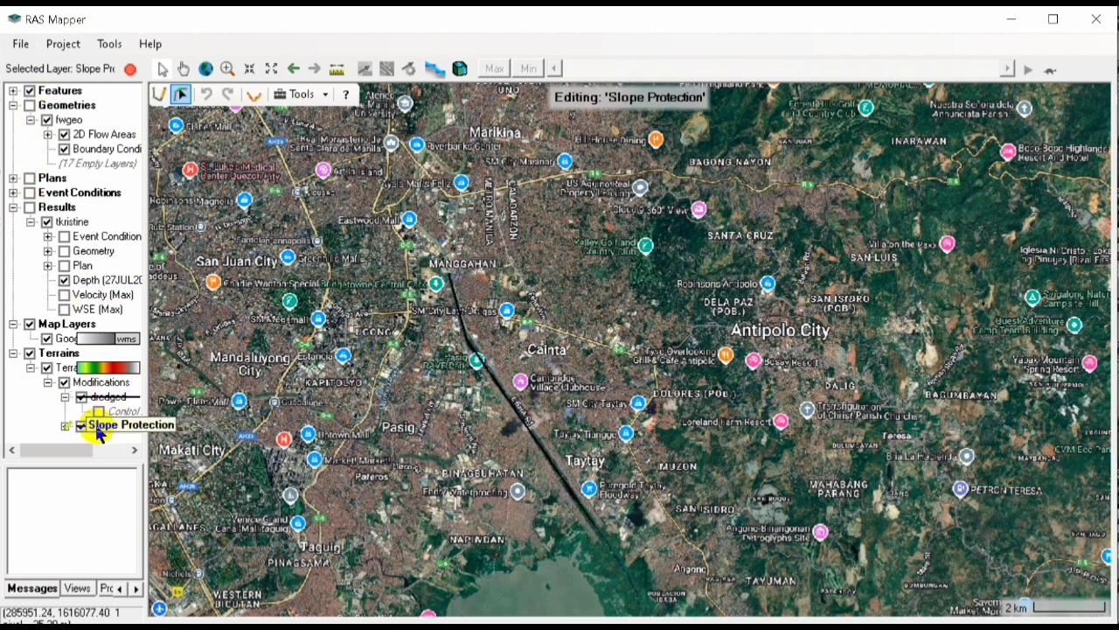
right_click(95, 423)
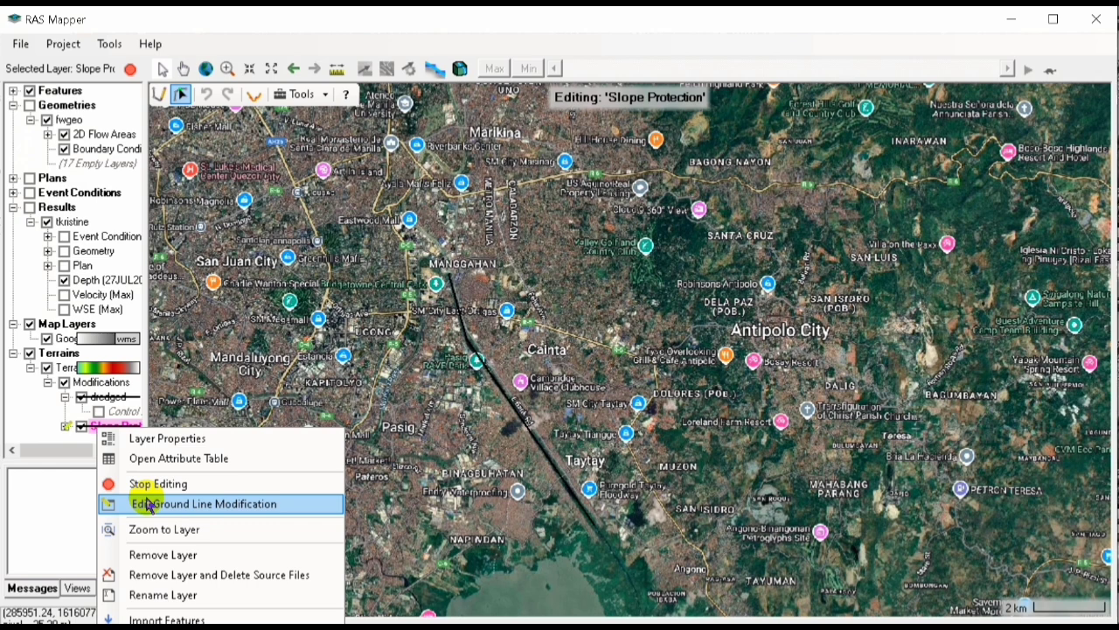
left_click(147, 504)
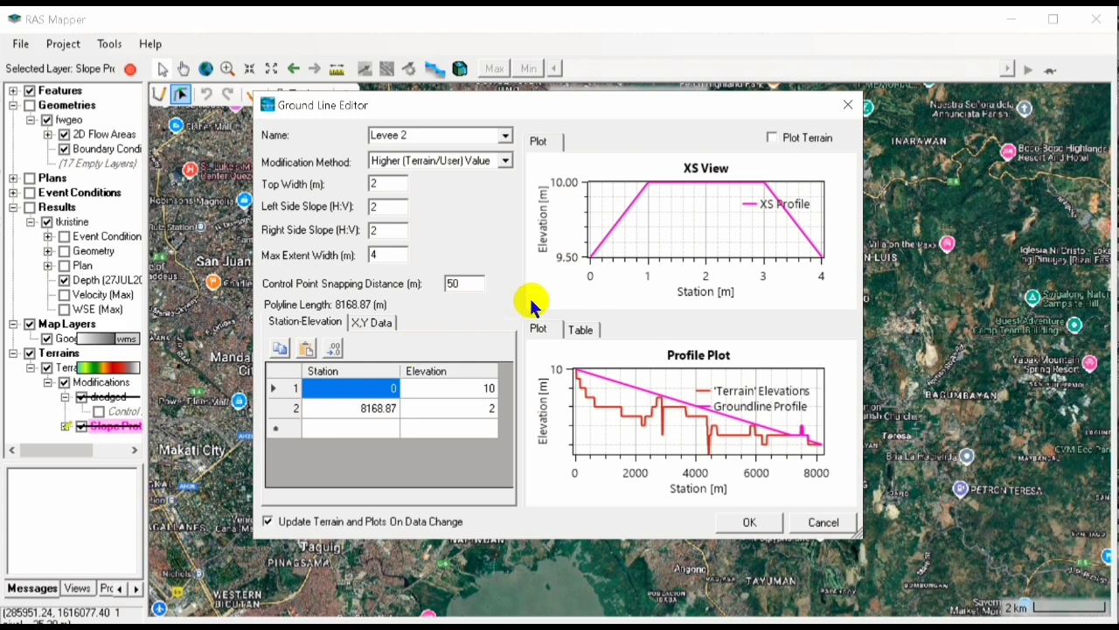
Set the elevation at the end station 8168.87 of the first levee to 7.
left_click(478, 391)
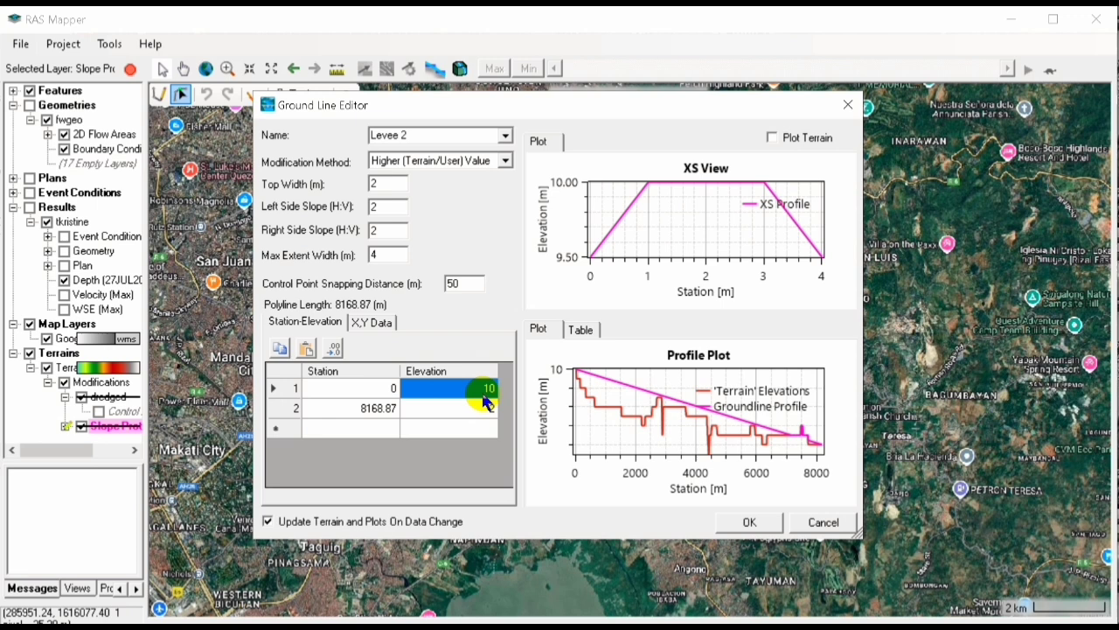
left_click(486, 411)
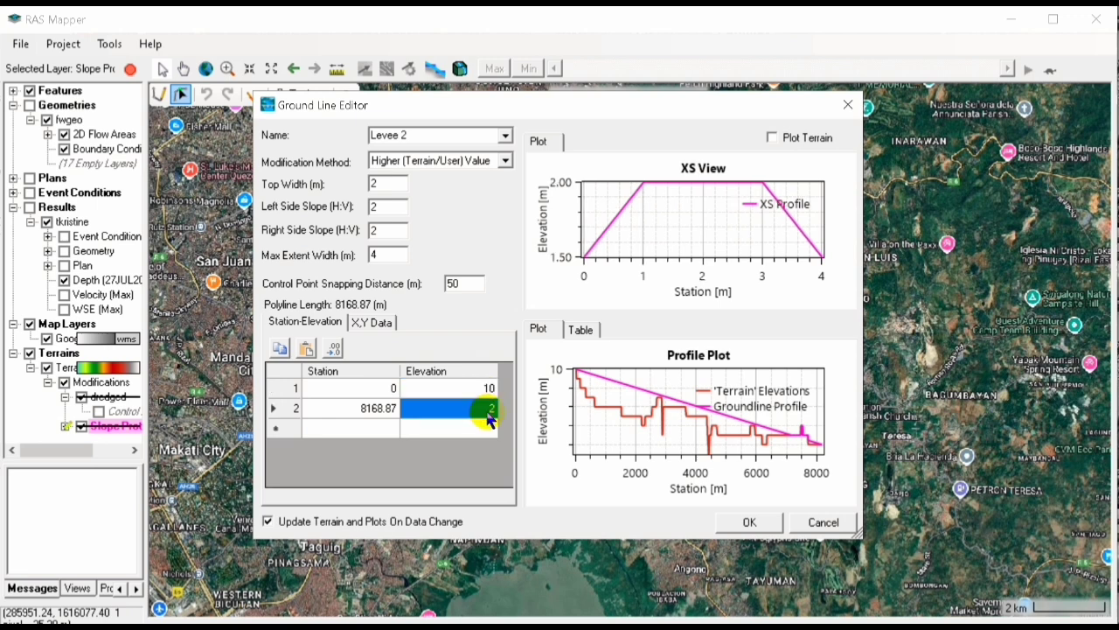
type("7")
left_click(479, 395)
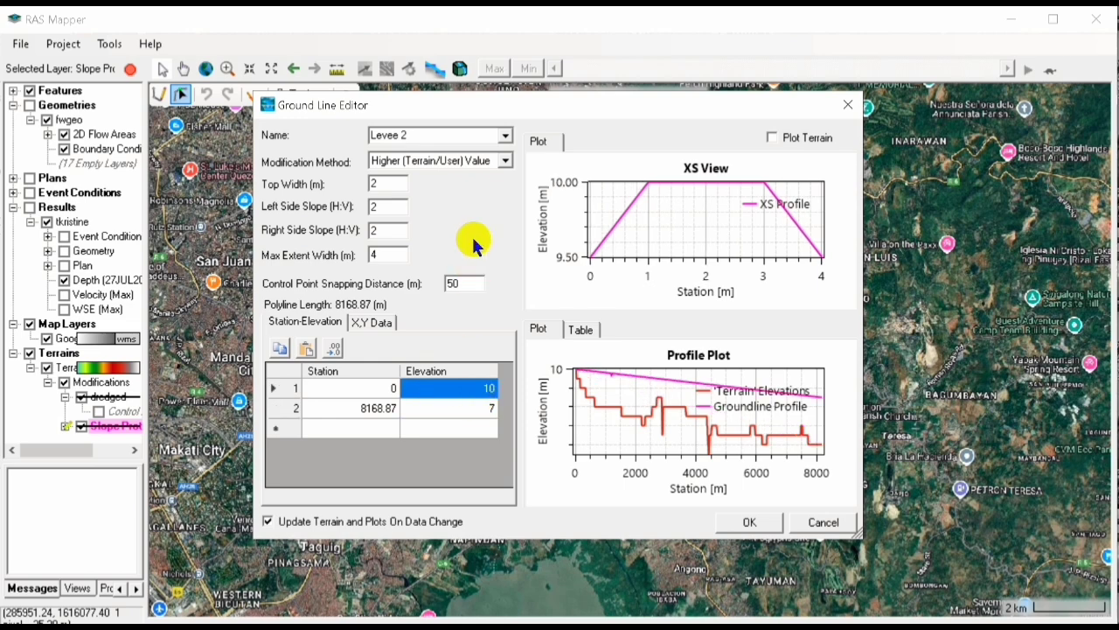
For the second levee listed, set the elevation to 10 at station 0 and 7 at station 8152.46, and apply the changes.
left_click(506, 136)
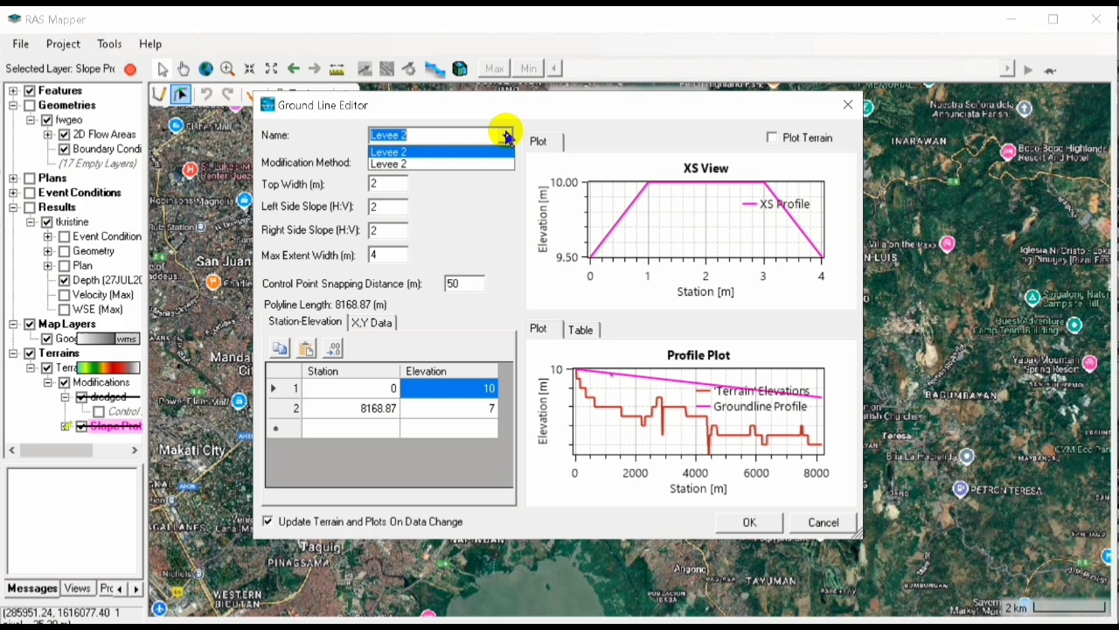
left_click(439, 157)
left_click(691, 437)
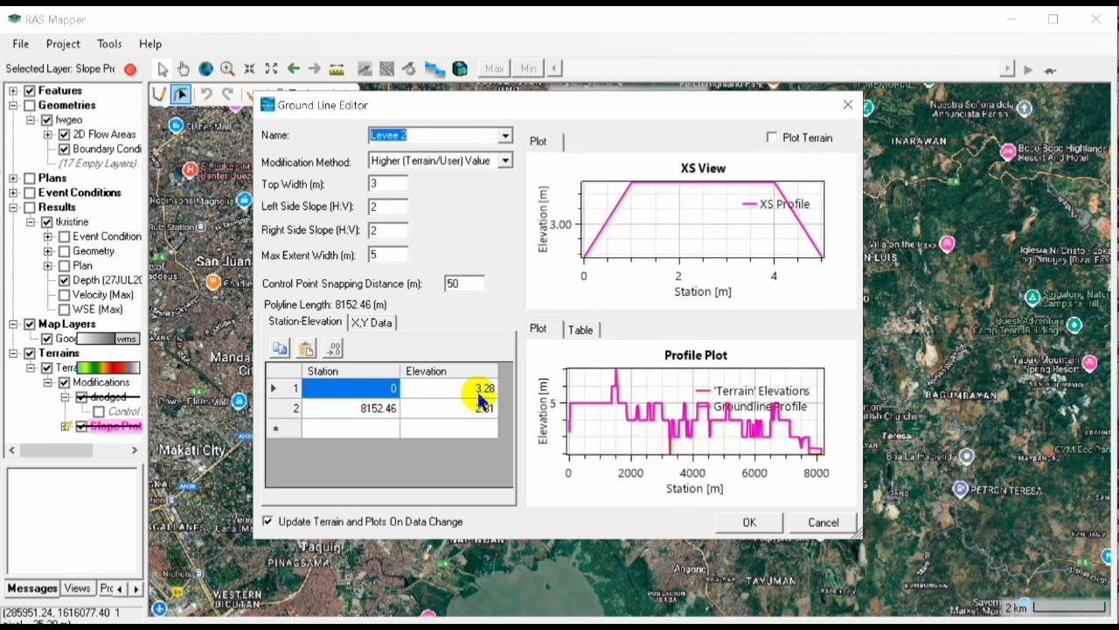
type("10")
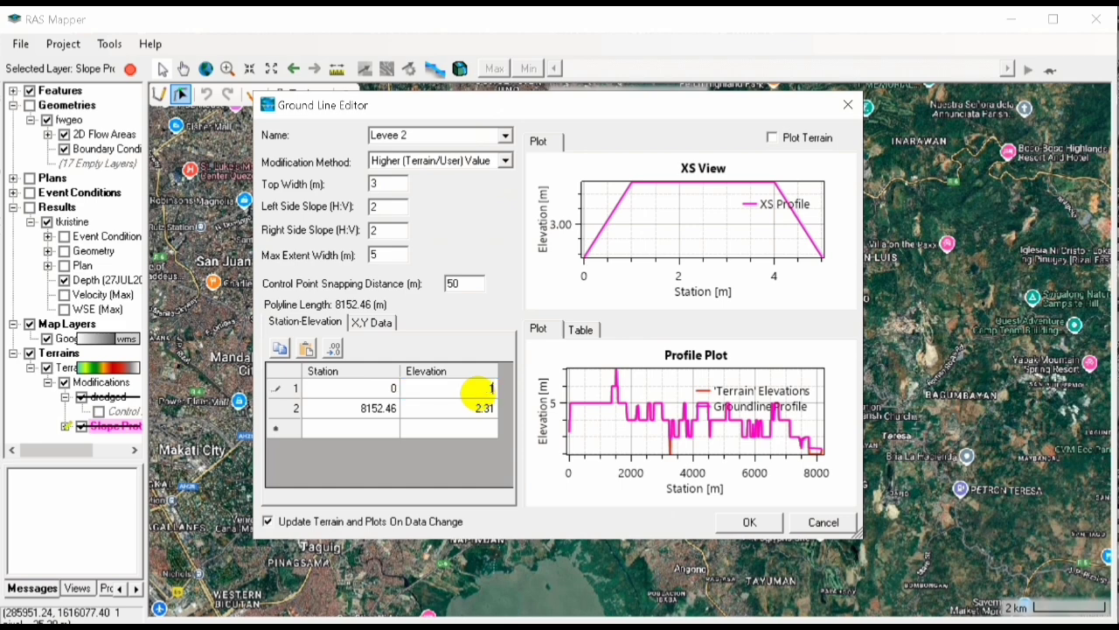
left_click(474, 409)
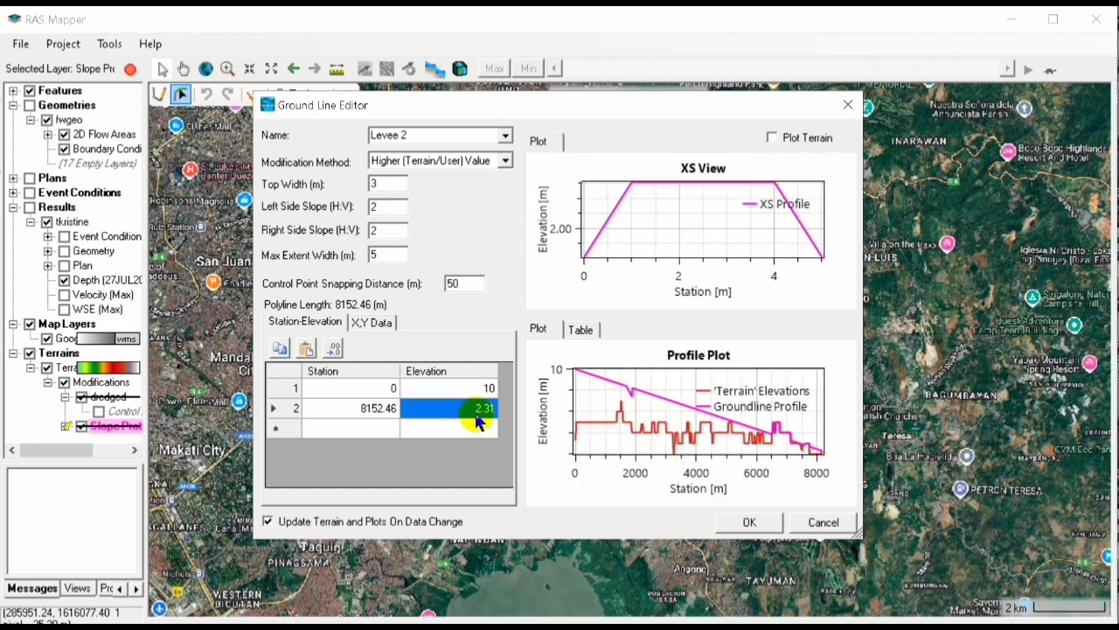
type("1")
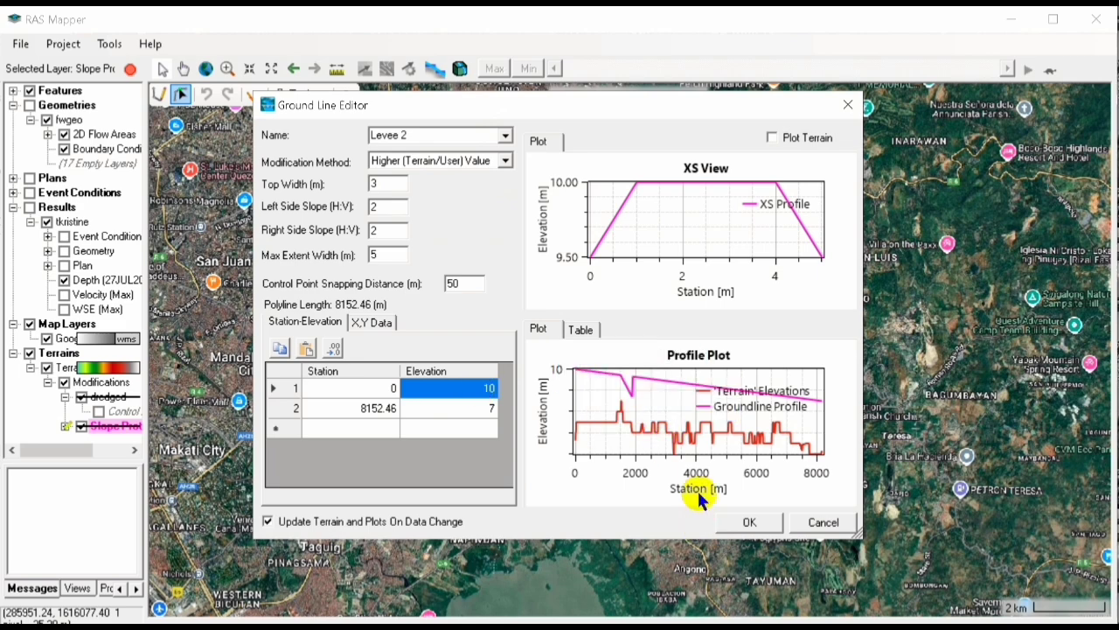
left_click(749, 521)
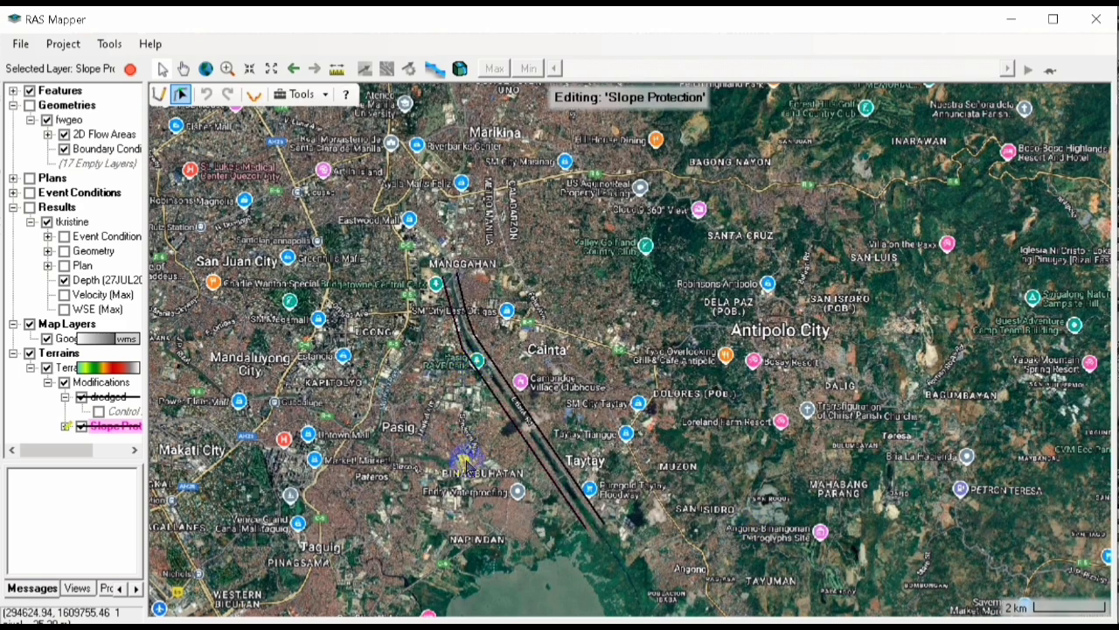
Stop editing the terrain modifications and save the edits.
left_click(131, 70)
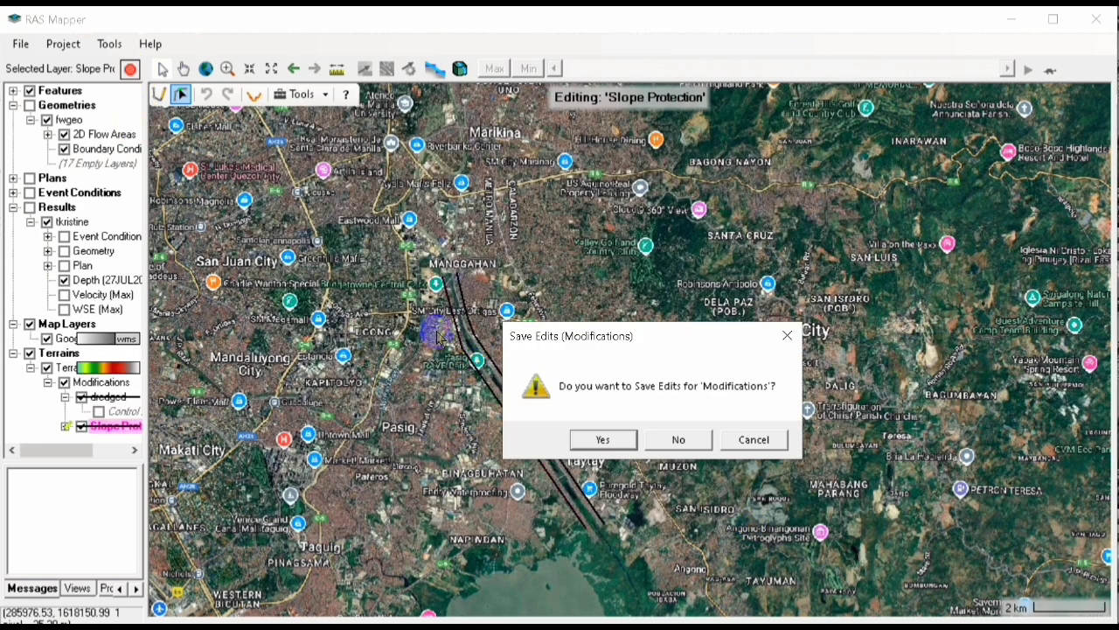
left_click(605, 440)
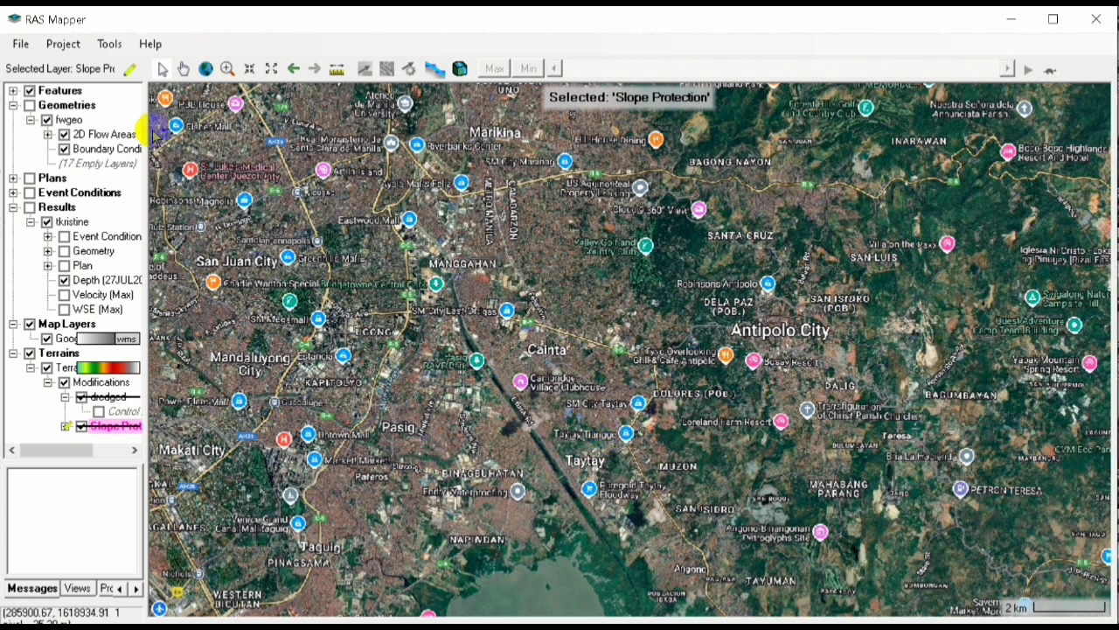
left_click(21, 45)
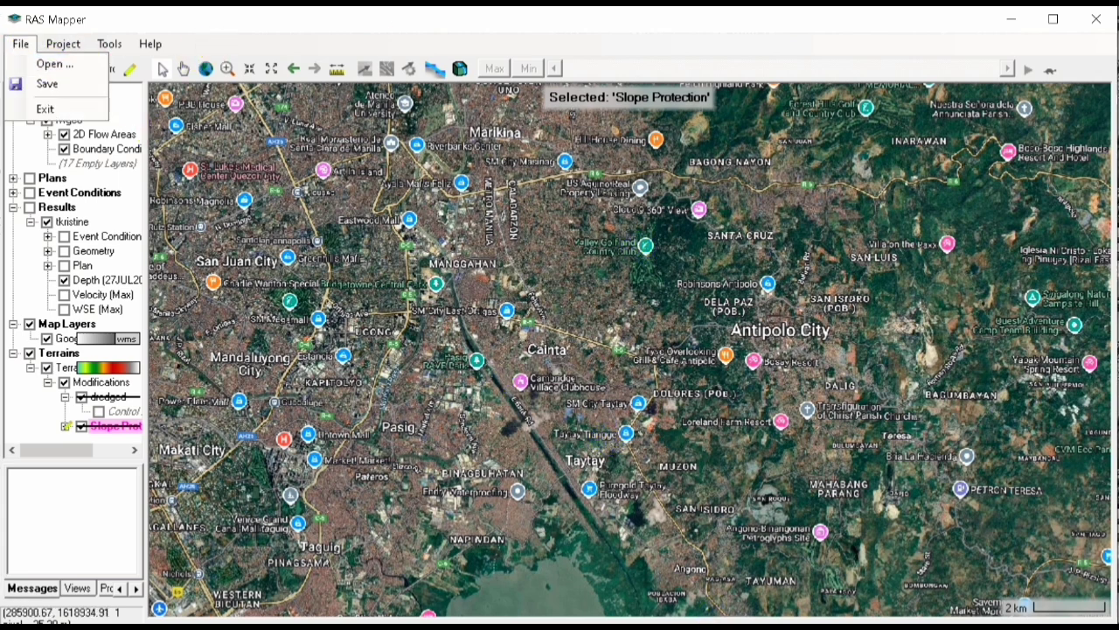
Switch to the main HEC-RAS window and save the fw project.
key("alt+Tab")
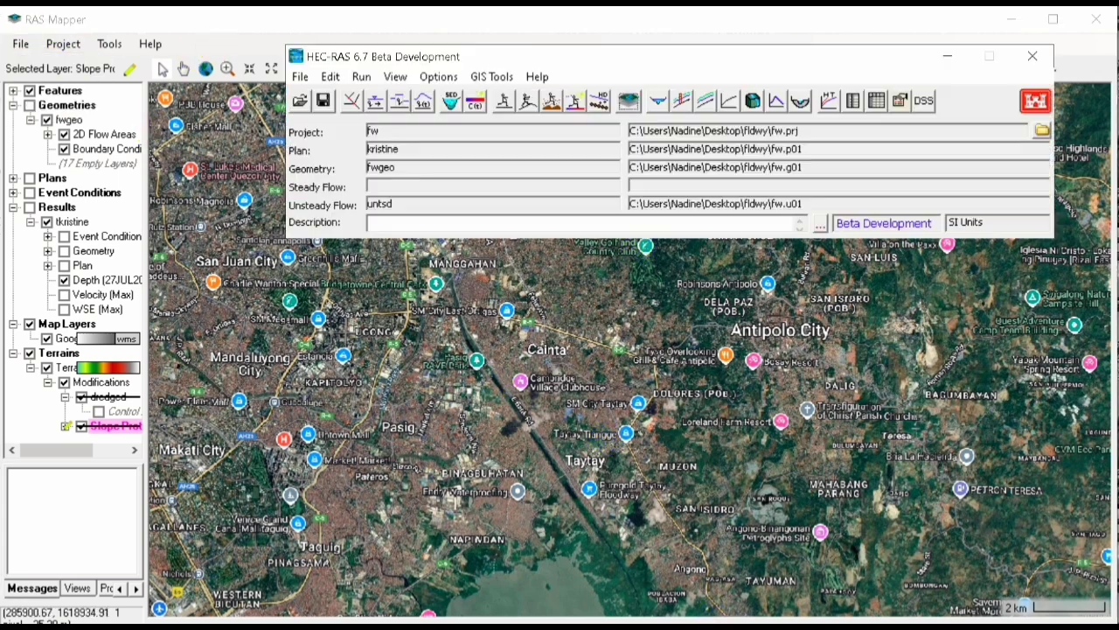
left_click(300, 80)
mouse_move(329, 81)
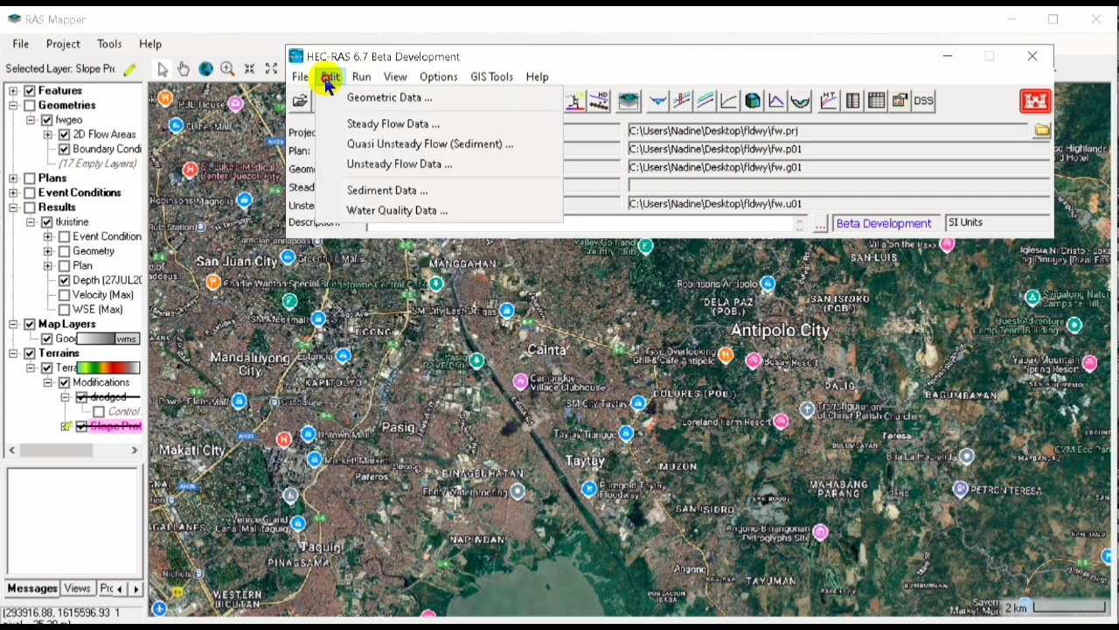
left_click(306, 57)
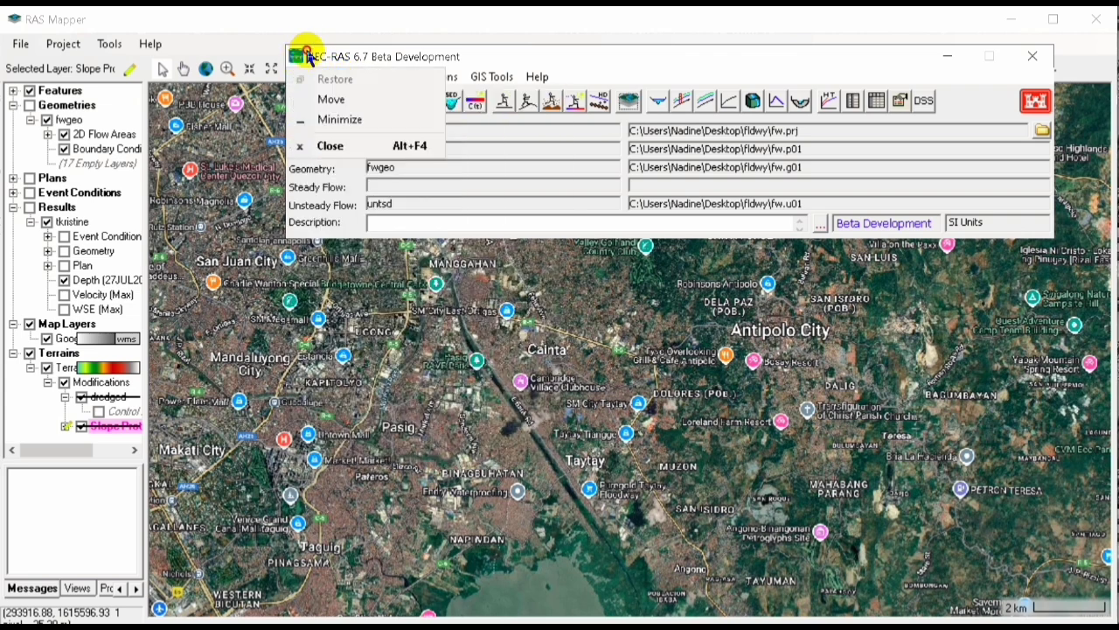
left_click(496, 58)
left_click(322, 97)
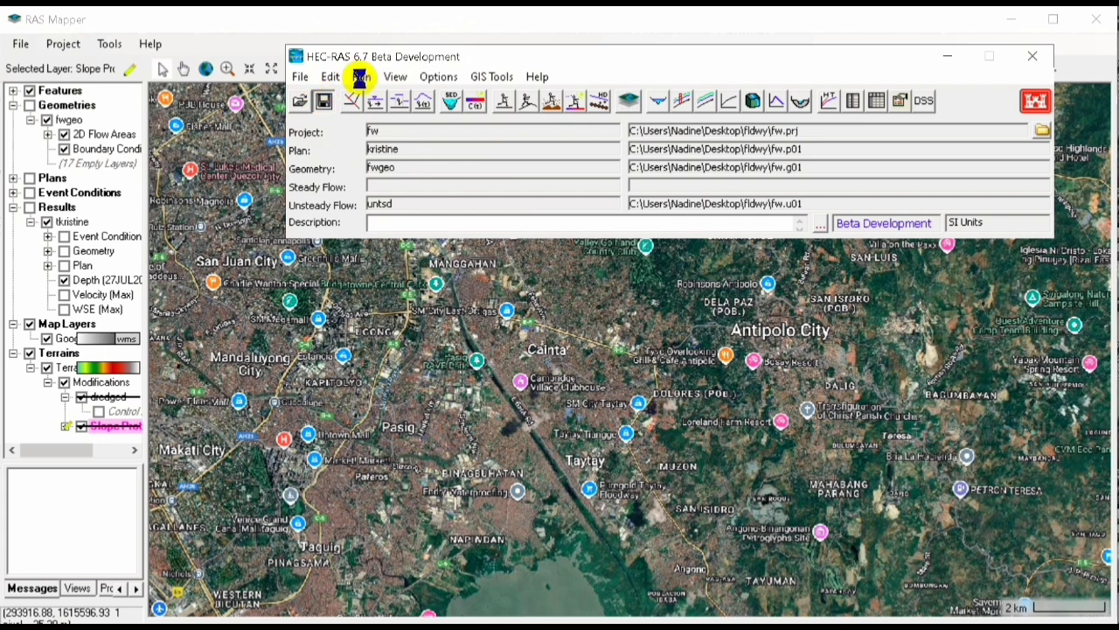
Compute the unsteady flow analysis with the fwgeo geometry and untsd flow file, and close the finished computation.
left_click(361, 78)
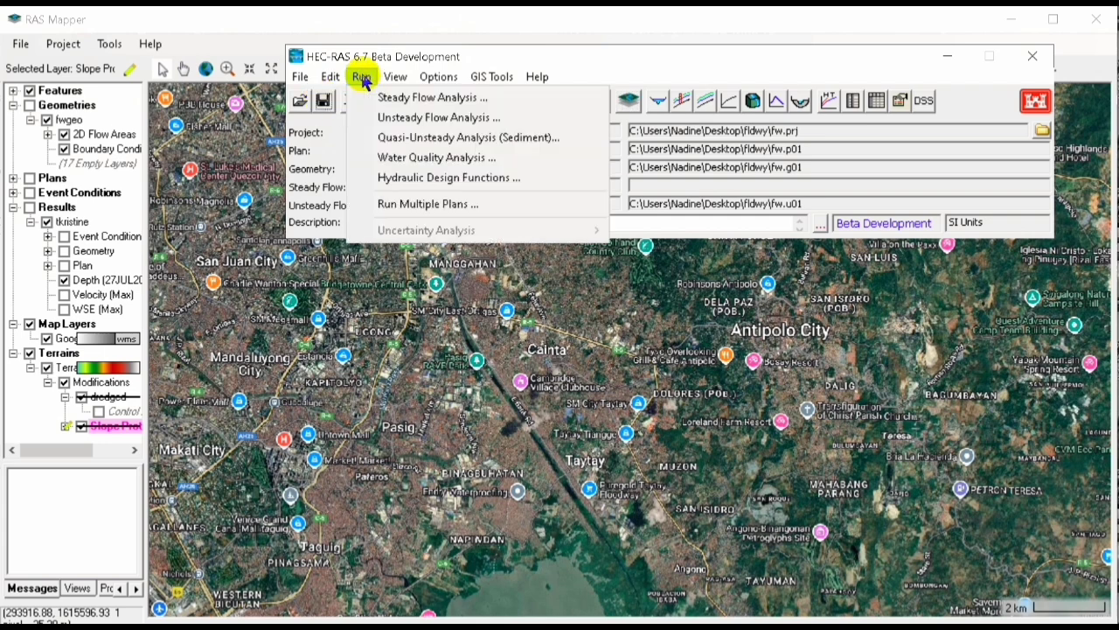
left_click(382, 117)
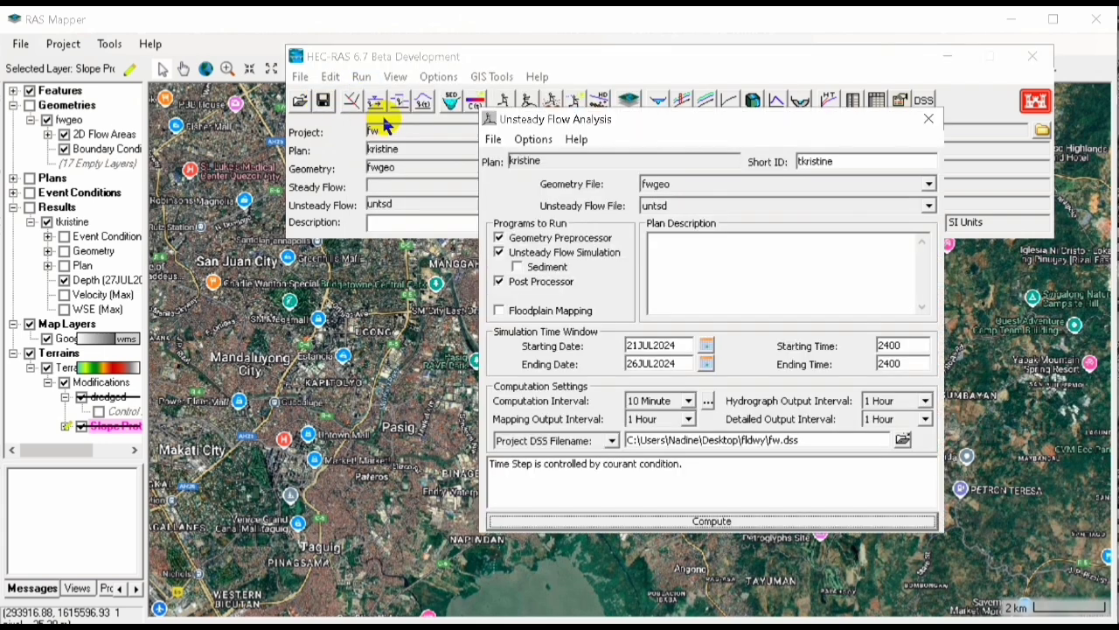
left_click(711, 522)
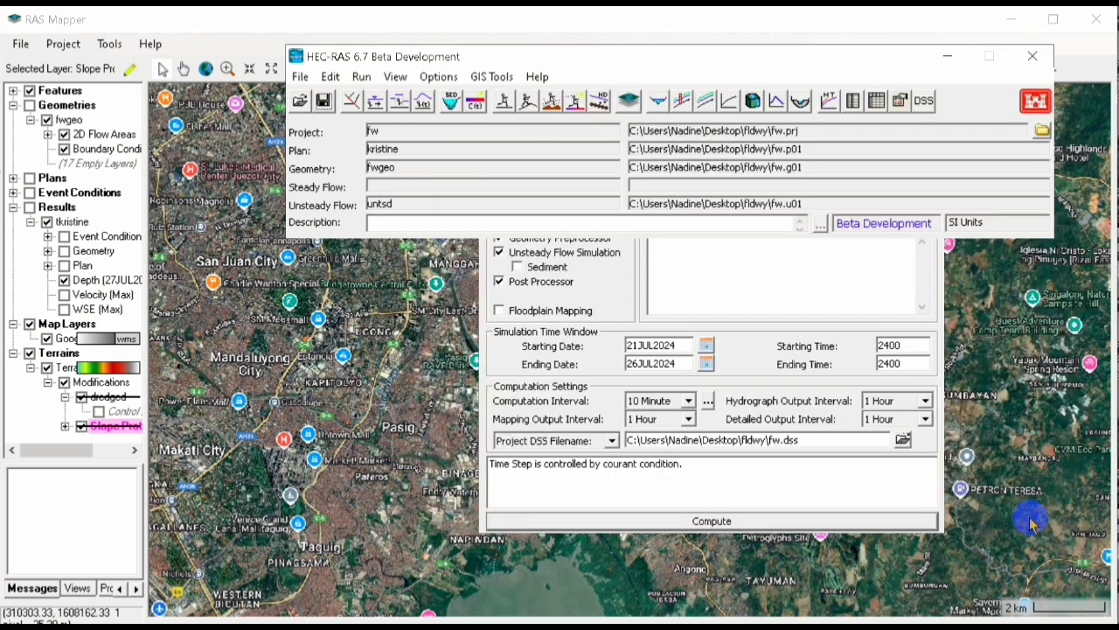
left_click(1032, 518)
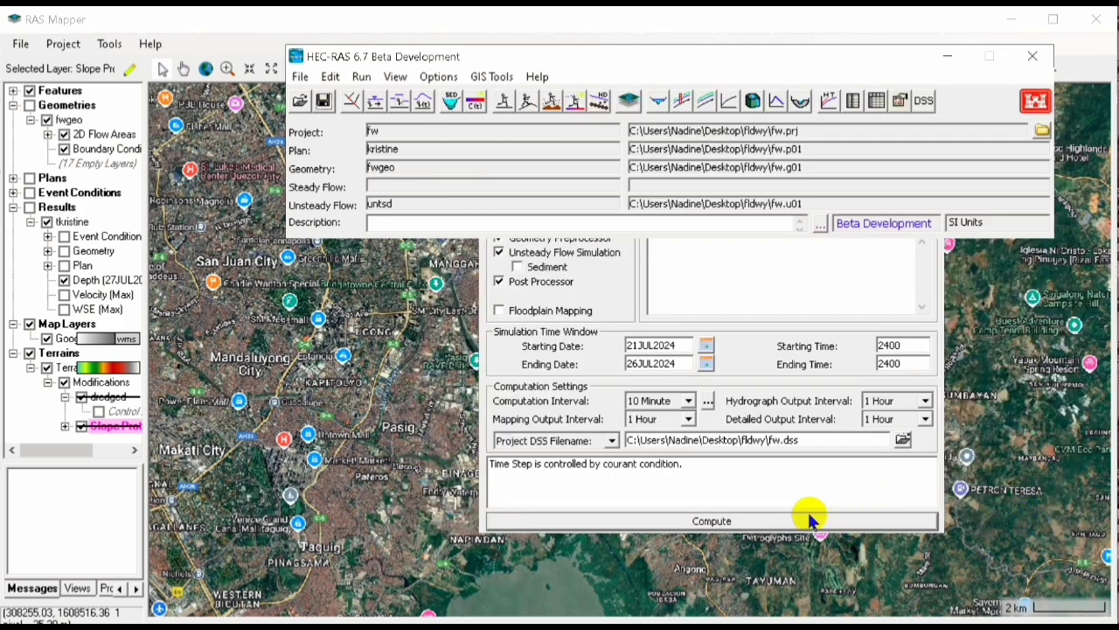
Return to RAS Mapper and display the recomputed depth results on the map.
left_click(391, 322)
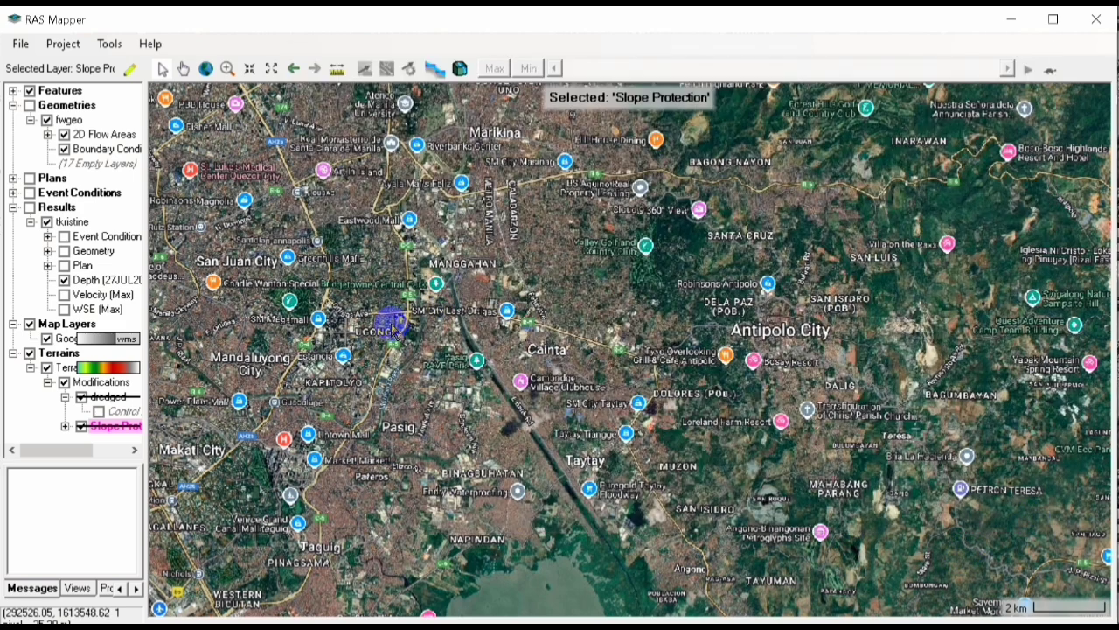
left_click(84, 283)
left_click(30, 208)
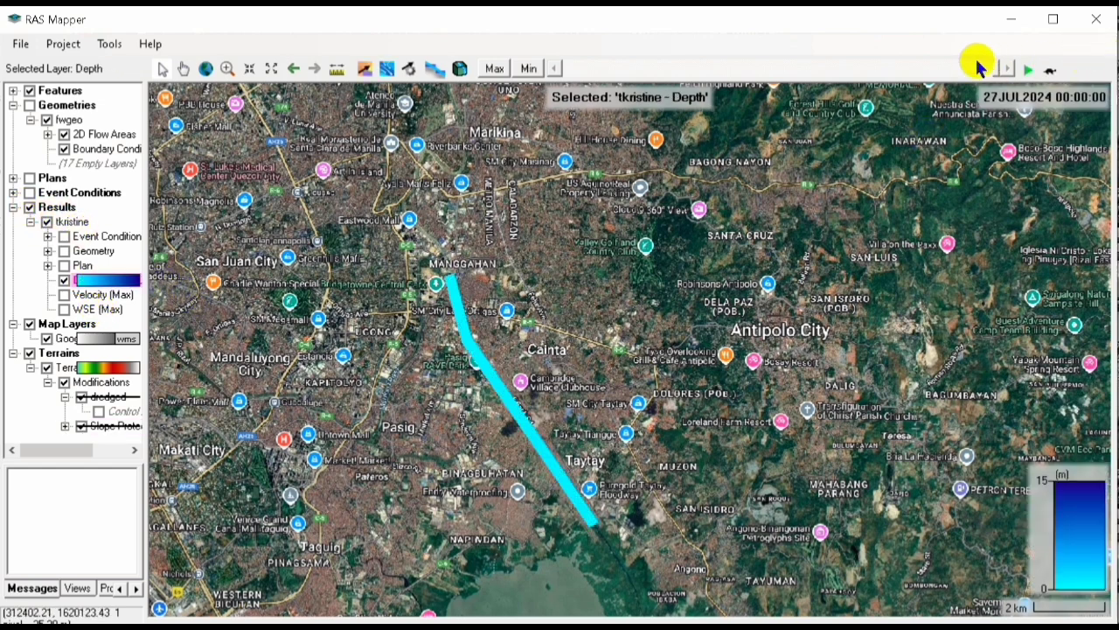
Play the depth results animation from the start of the simulation.
left_click_drag(997, 70, 439, 70)
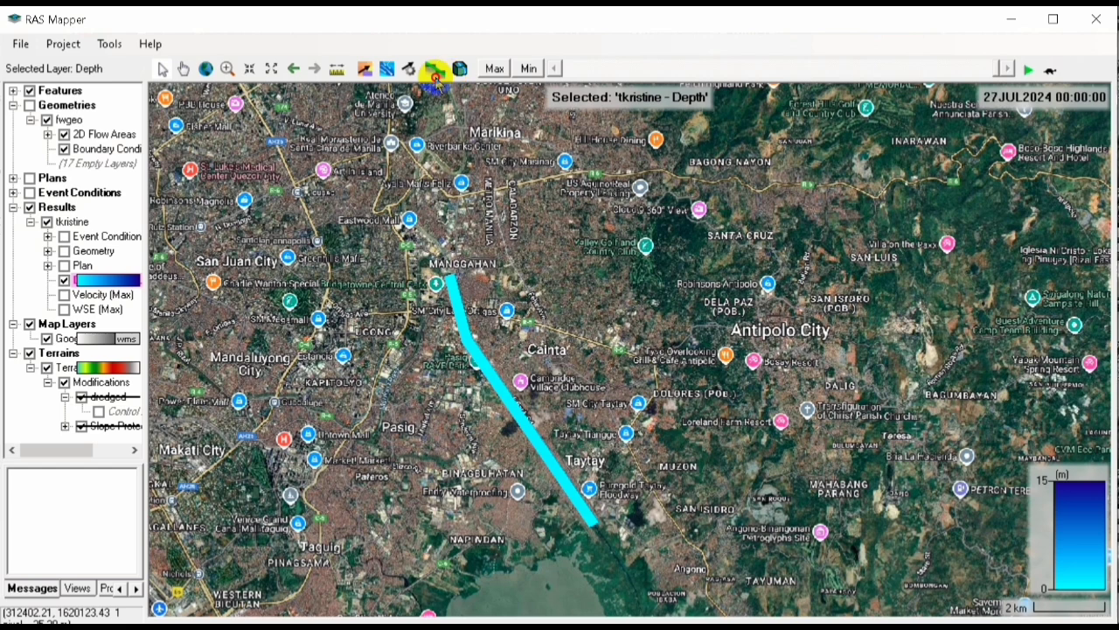
left_click(1029, 70)
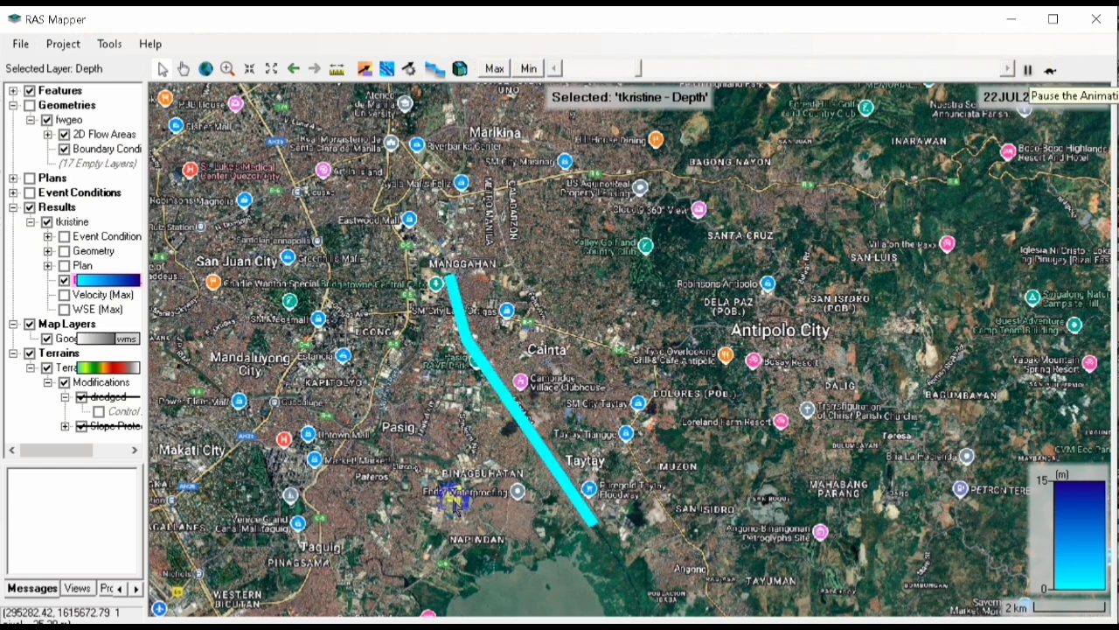